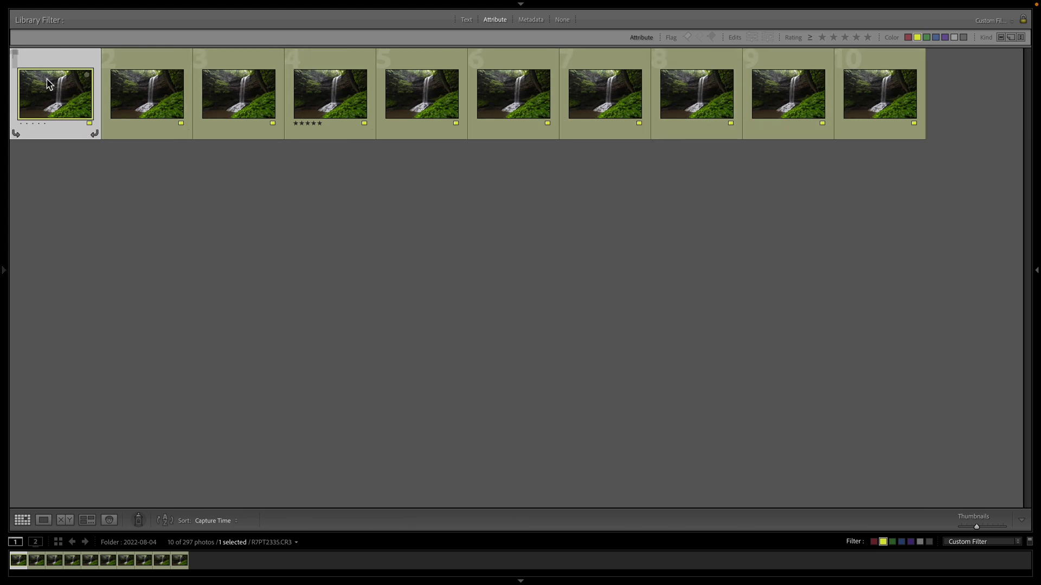
# Review the waterfall exposures full size, comparing the five-star frame with its neighbours up to R7PT2344
pyautogui.doubleClick(68, 58)
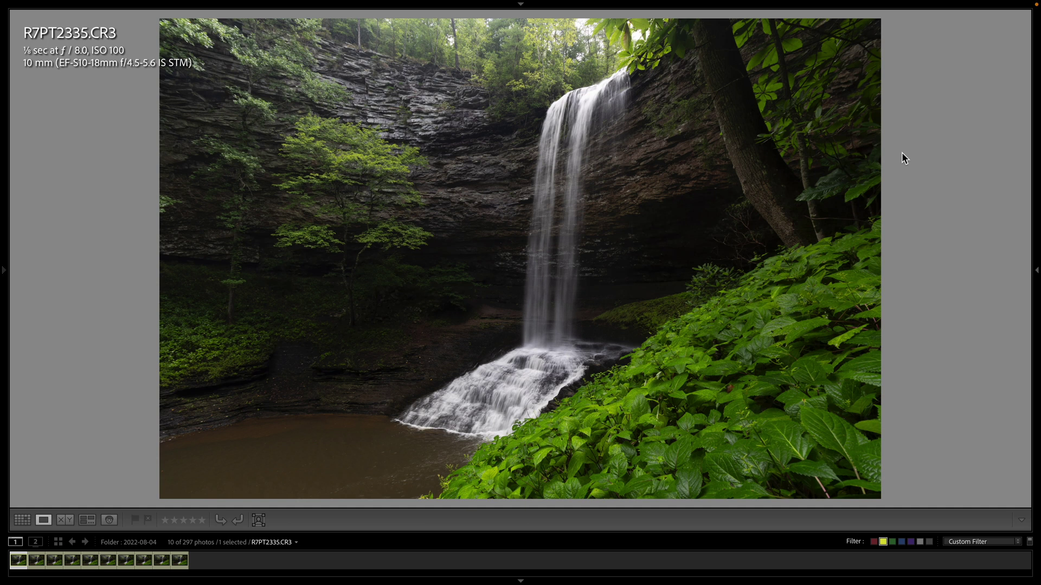
pyautogui.press('Right')
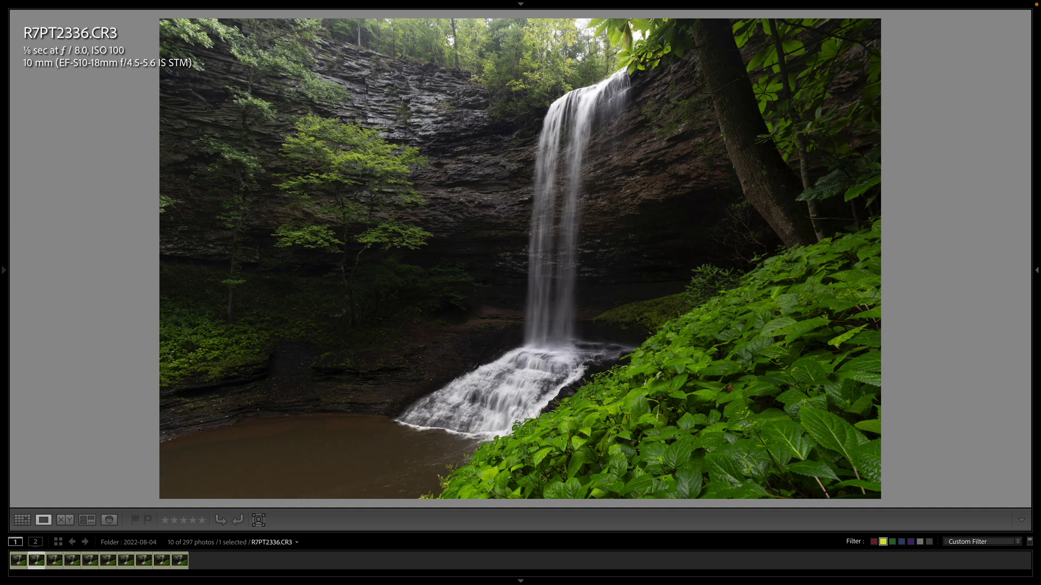
pyautogui.press('Right')
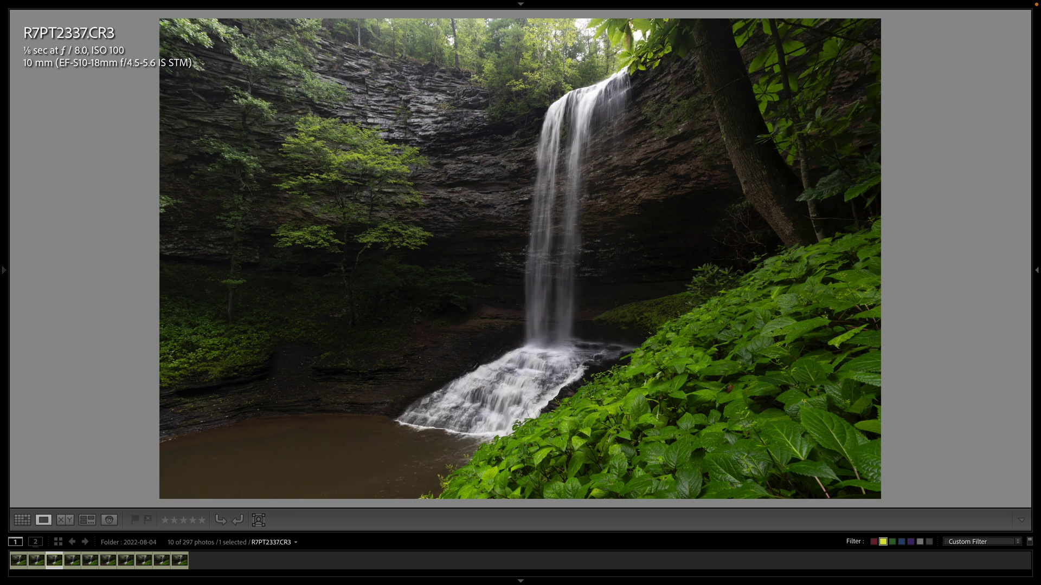
pyautogui.press('Right')
pyautogui.press('Right')
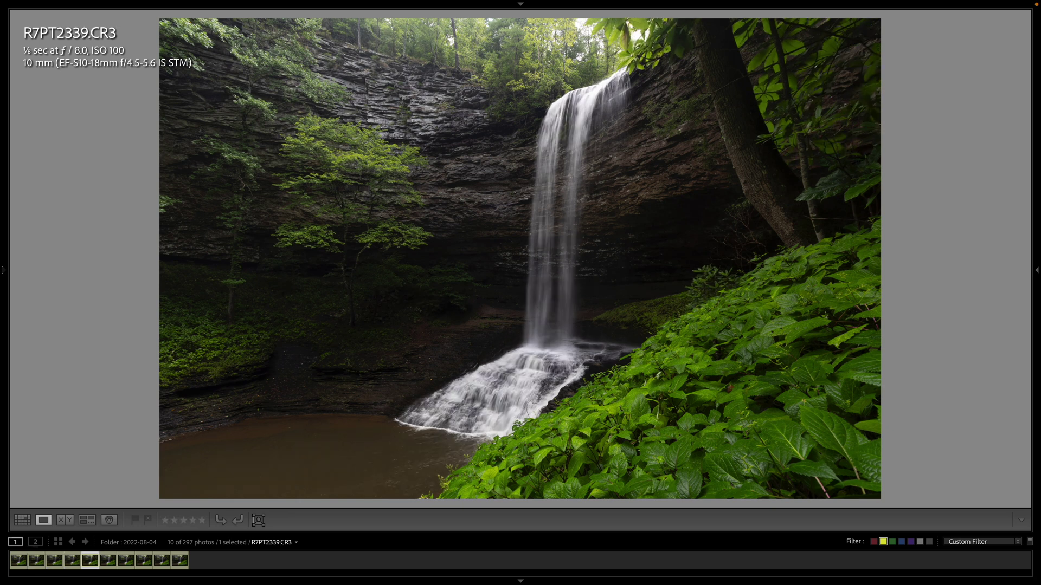
pyautogui.press('Left')
pyautogui.press('Right')
pyautogui.press('Right')
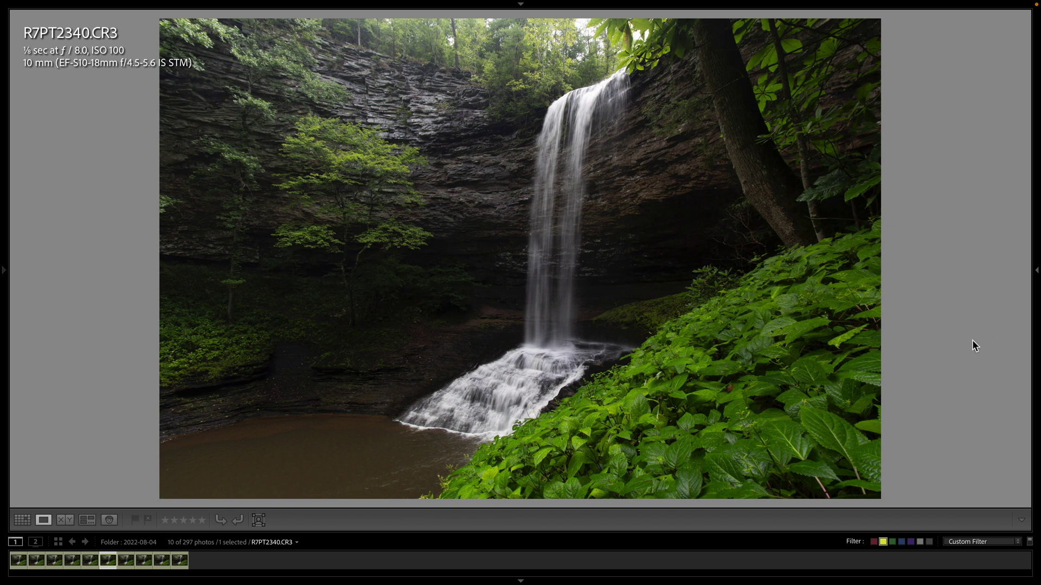
pyautogui.press('Right')
pyautogui.press('Right')
pyautogui.press('Right')
pyautogui.press('Right')
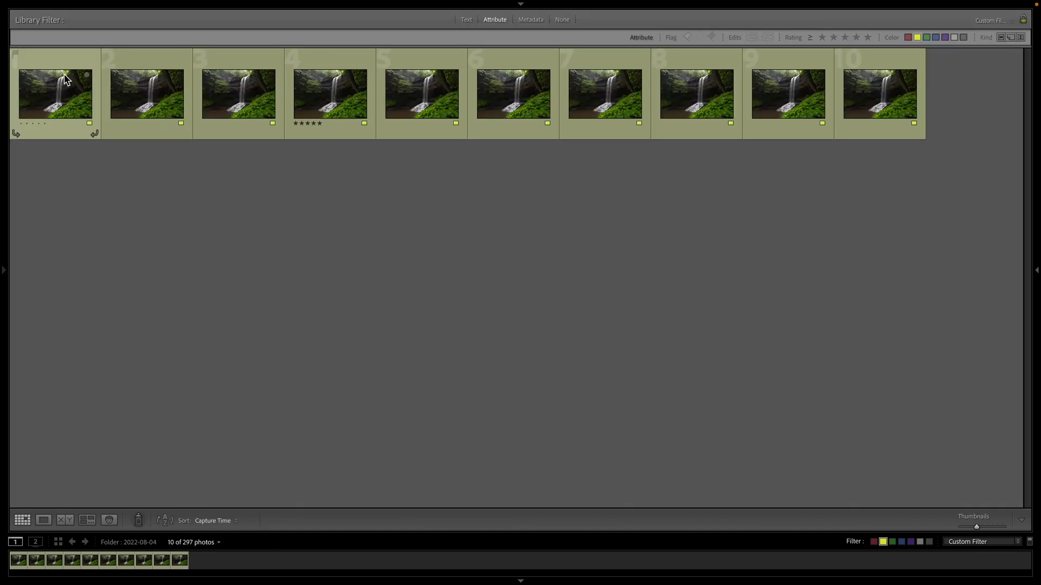
# Select all ten waterfall photos and open them as layers in one Photoshop document
pyautogui.click(59, 63)
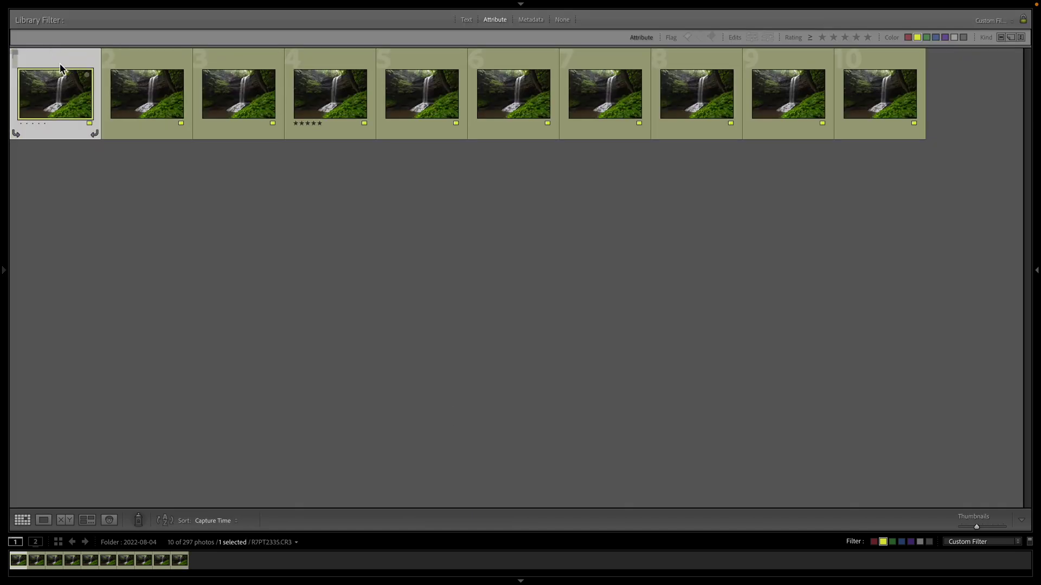
pyautogui.click(880, 55)
pyautogui.press('super+a')
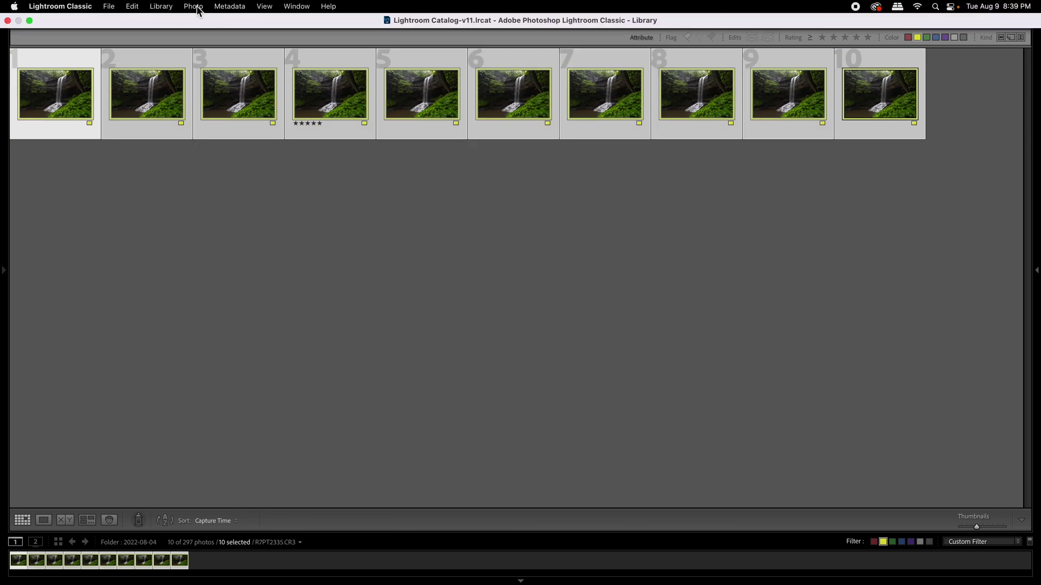
pyautogui.click(194, 6)
pyautogui.moveTo(210, 112)
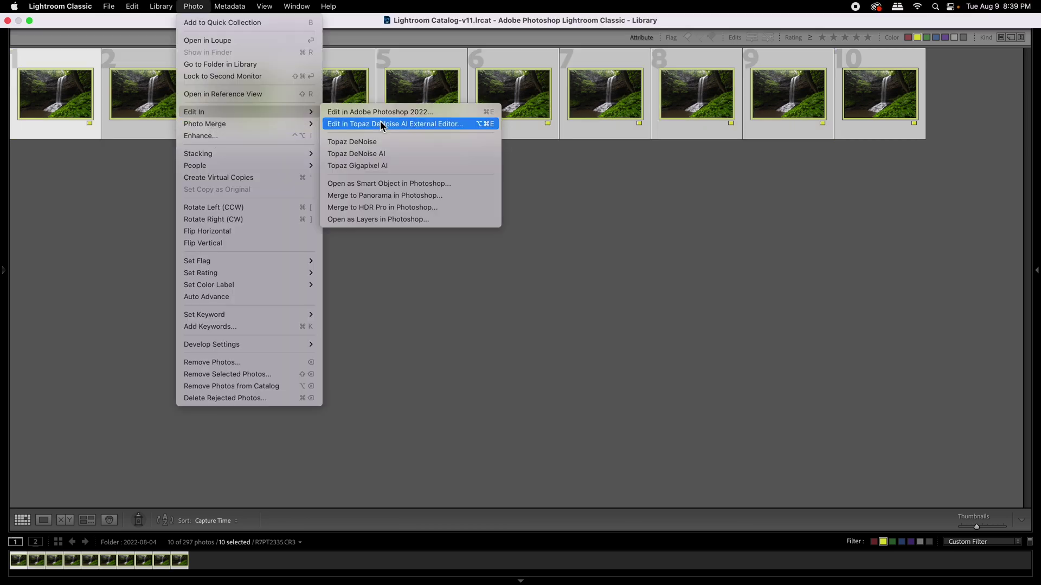
pyautogui.click(378, 219)
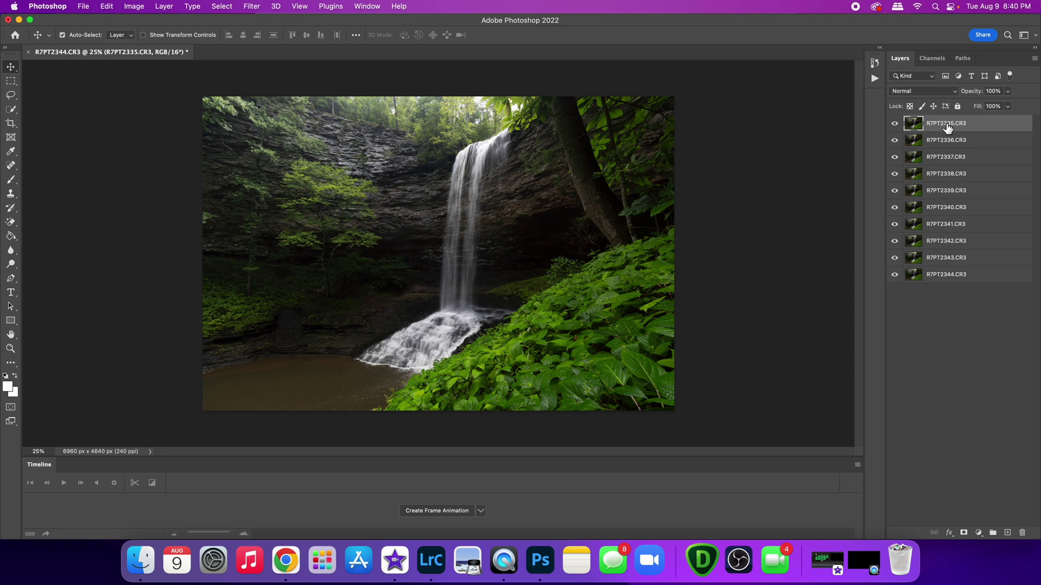
# Select all ten exposure layers and convert them into a single smart object, R7PT2335.CR3
pyautogui.keyDown('shift'); pyautogui.click(955, 279); pyautogui.keyUp('shift')
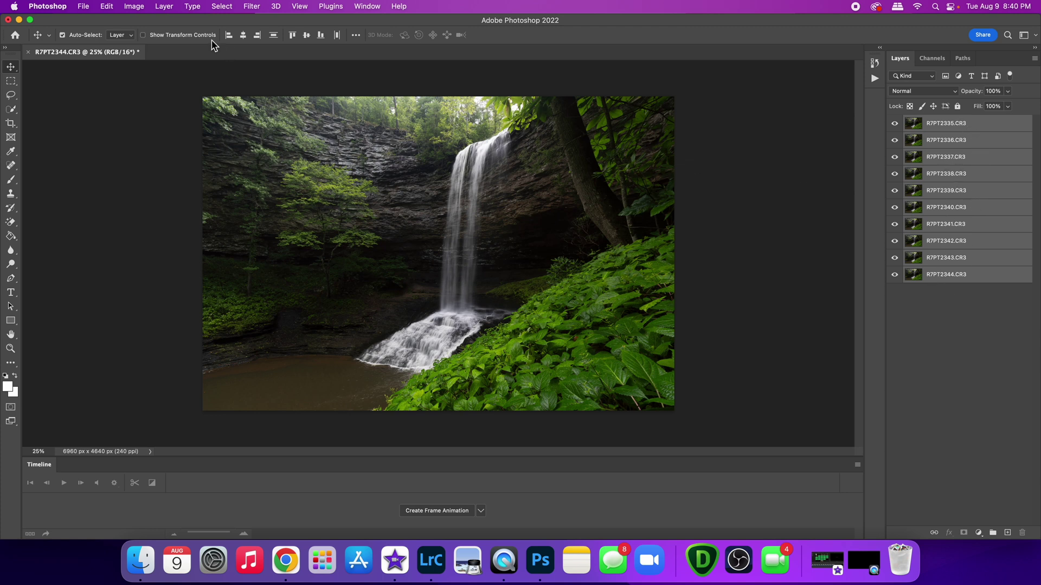
pyautogui.click(164, 6)
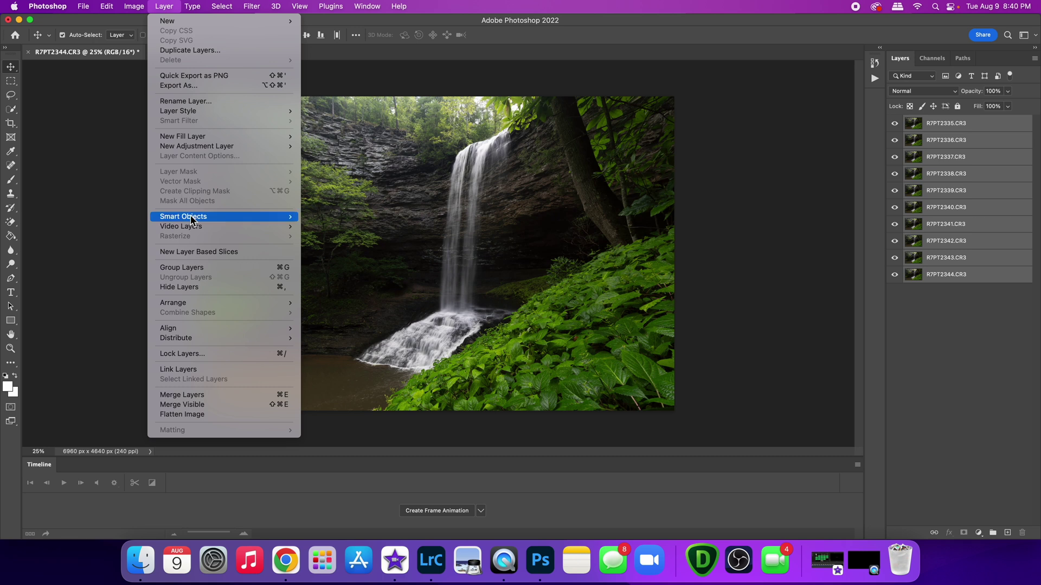
pyautogui.moveTo(239, 217)
pyautogui.click(370, 216)
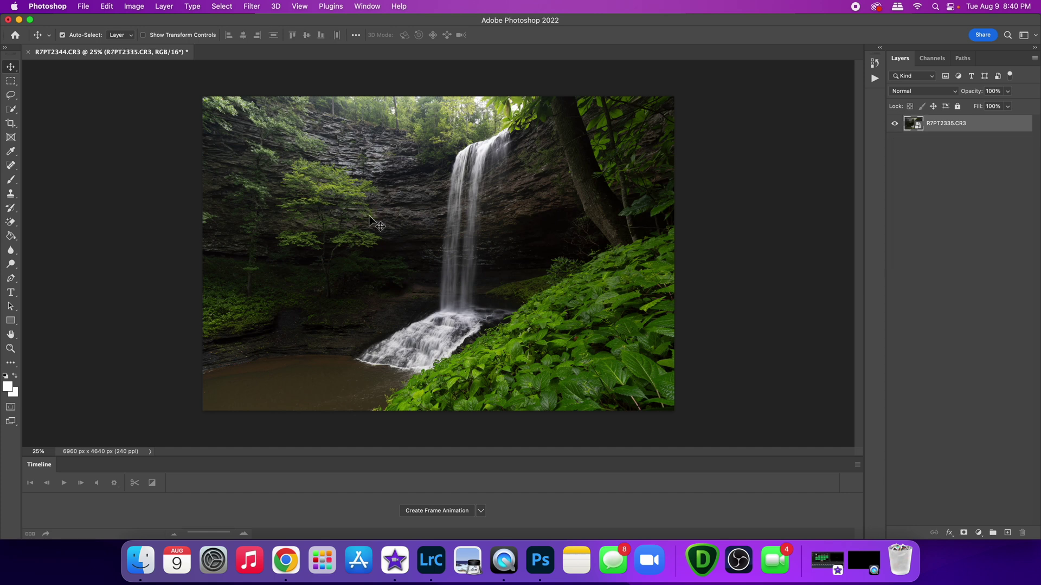
# Set the smart object's Stack Mode to Mean to average the ten exposures
pyautogui.click(159, 6)
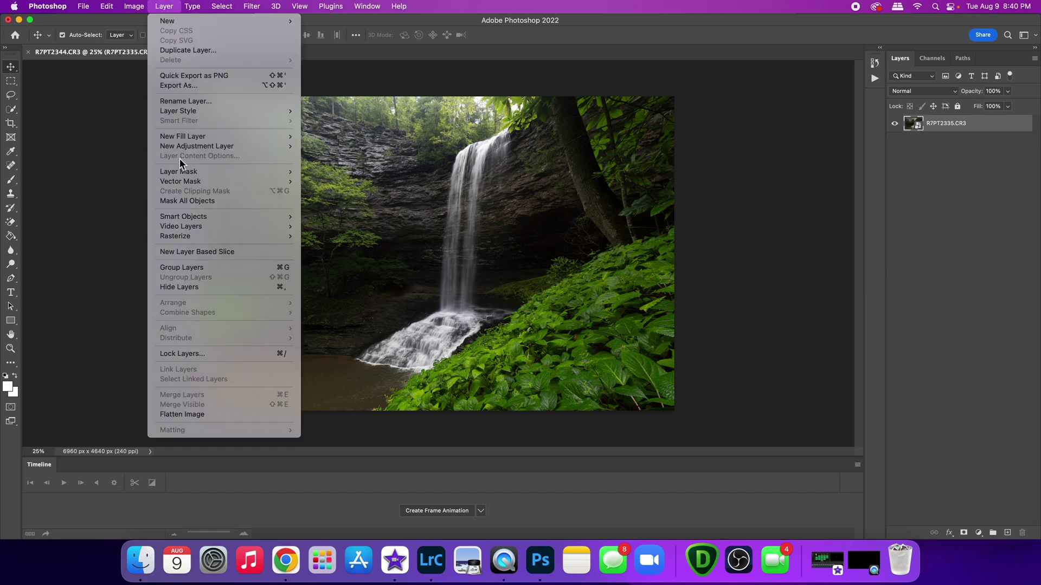
pyautogui.moveTo(191, 214)
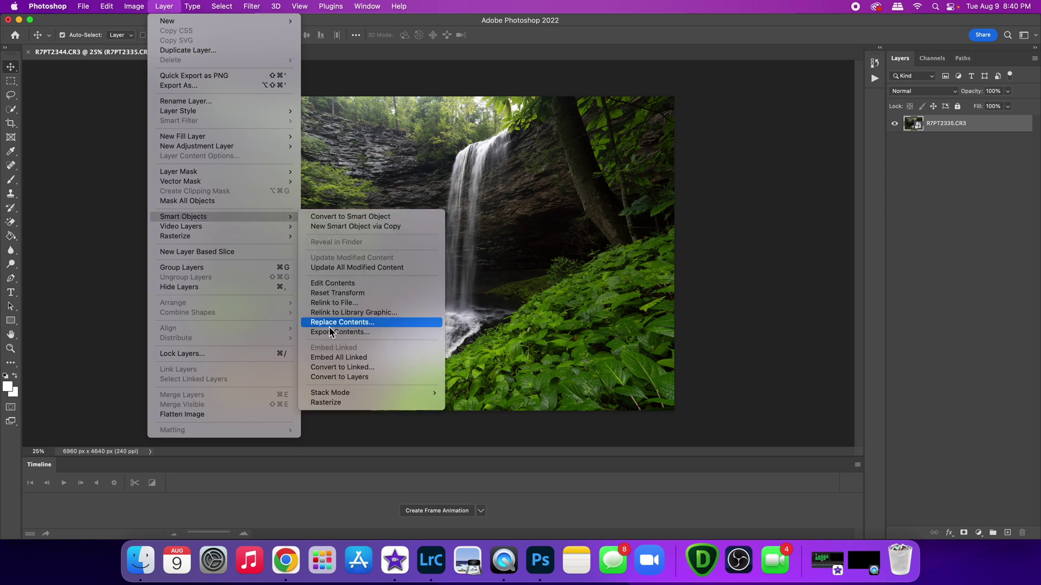
pyautogui.moveTo(337, 392)
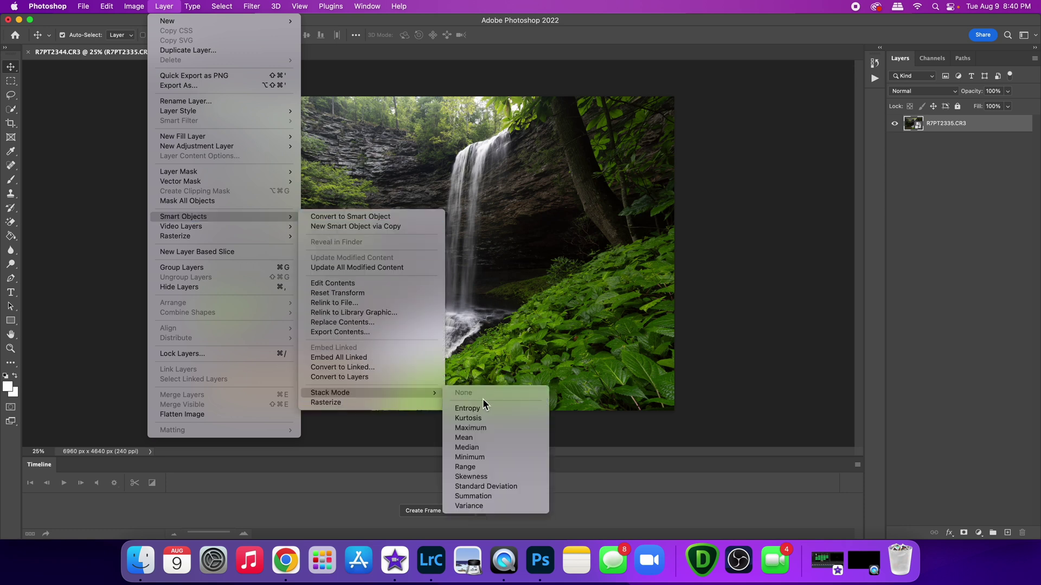
pyautogui.click(471, 439)
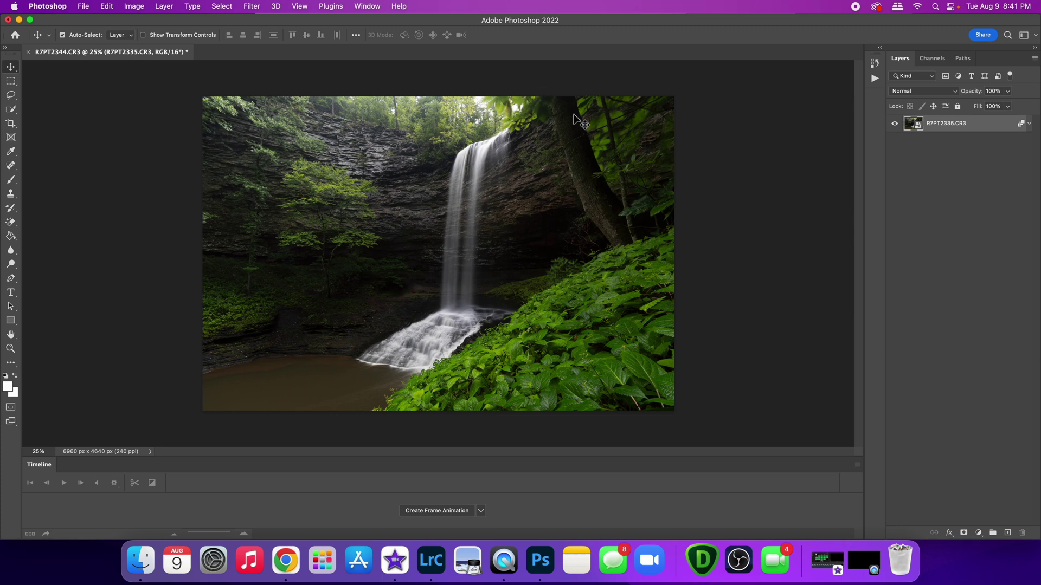
# Flatten the averaged image into one Background layer and switch back to Lightroom Classic
pyautogui.click(164, 6)
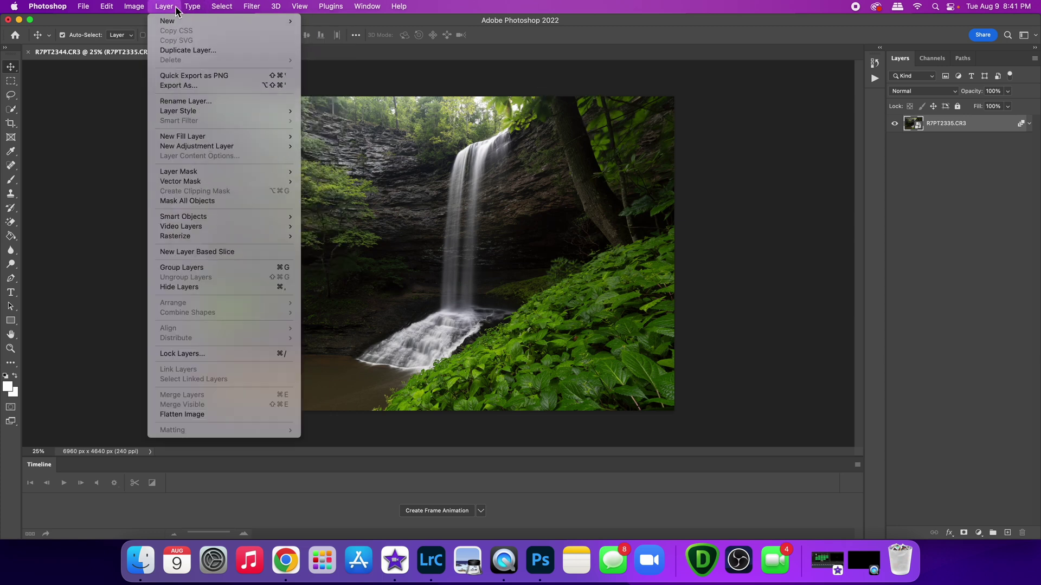
pyautogui.click(181, 414)
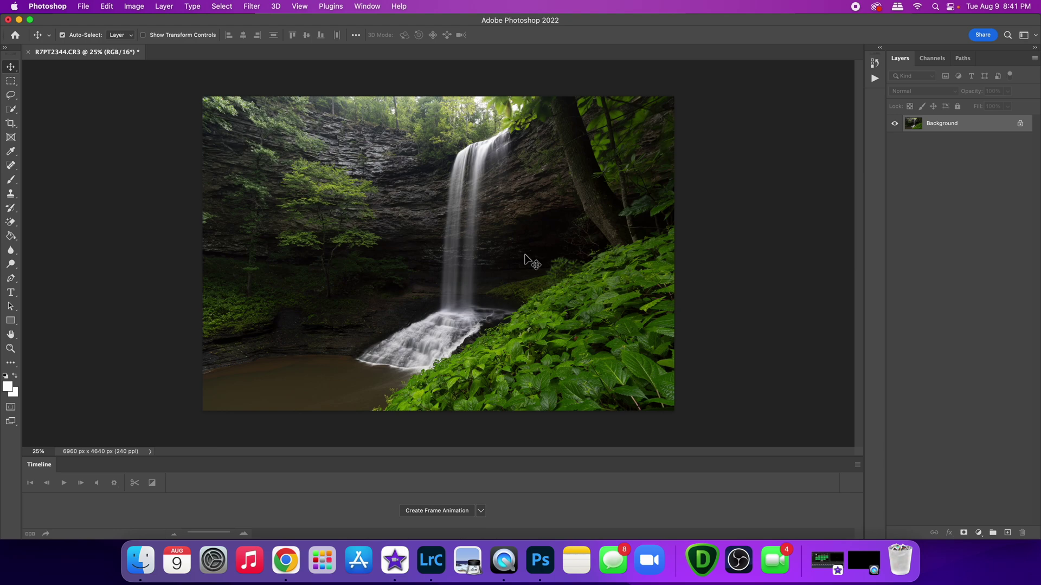
pyautogui.click(432, 559)
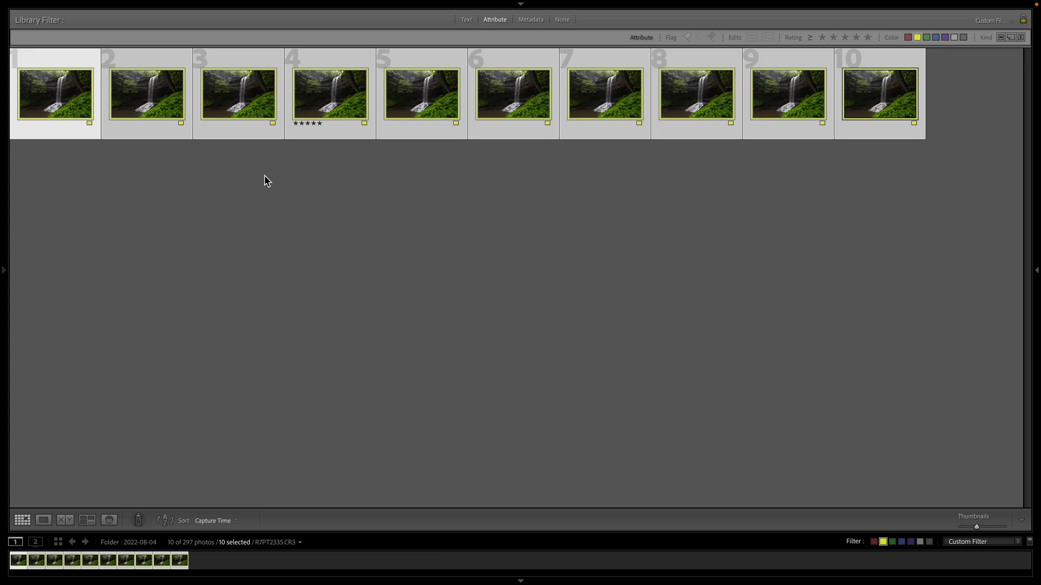
# Deselect the ten photos and select only the five-star frame R7PT2338.CR3 for external editing
pyautogui.click(332, 213)
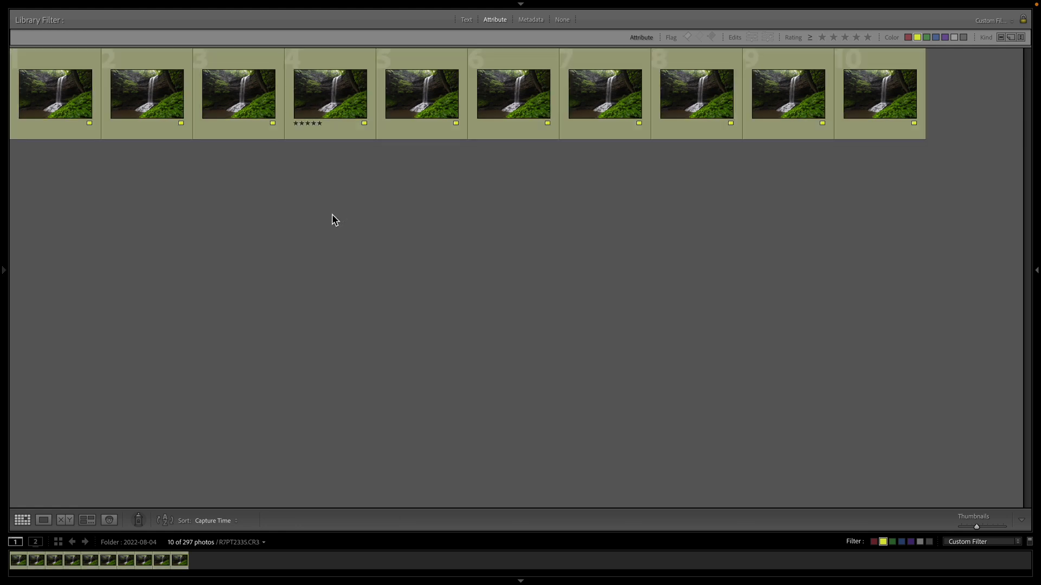
pyautogui.click(325, 71)
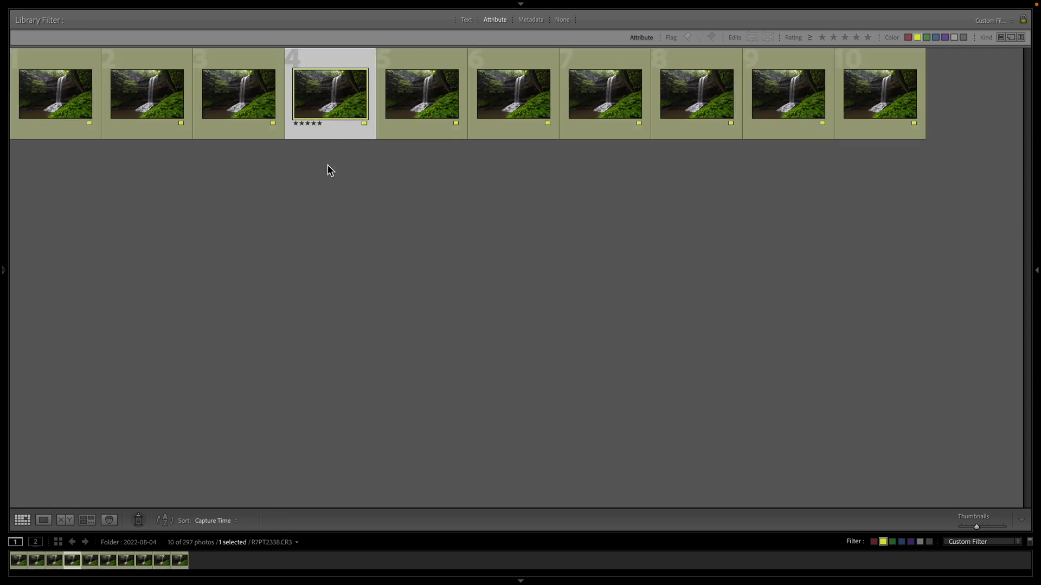
pyautogui.moveTo(260, 3)
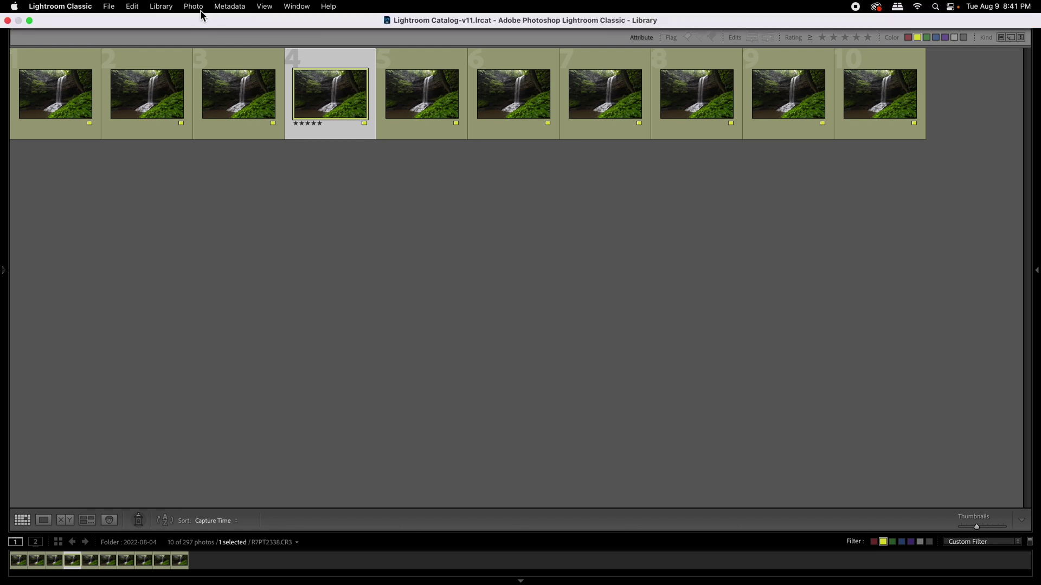
pyautogui.click(196, 7)
# Open R7PT2338.CR3 in Photoshop and compare it against the R7PT2344.CR3 document
pyautogui.moveTo(199, 114)
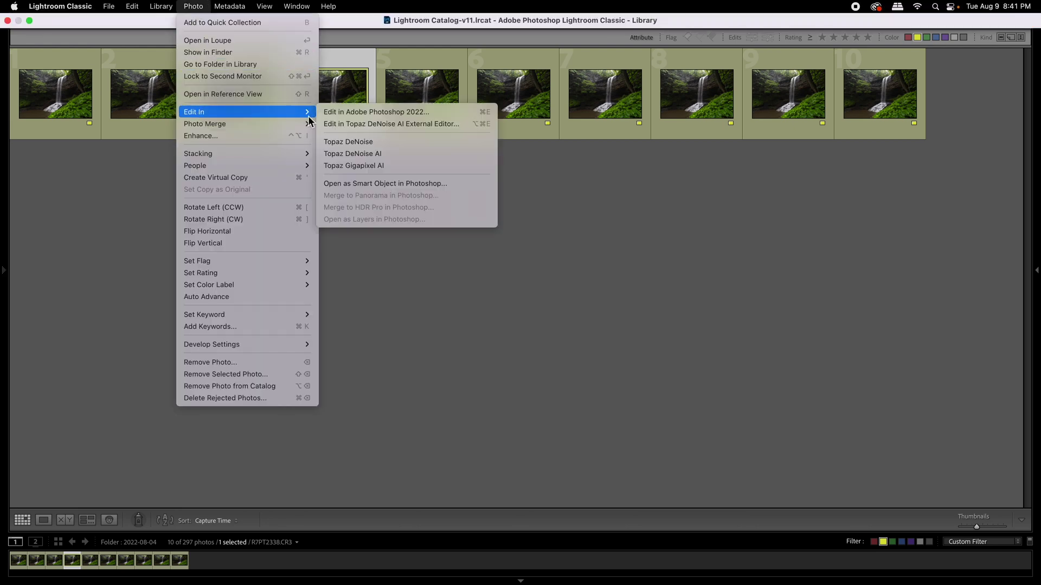
pyautogui.click(390, 114)
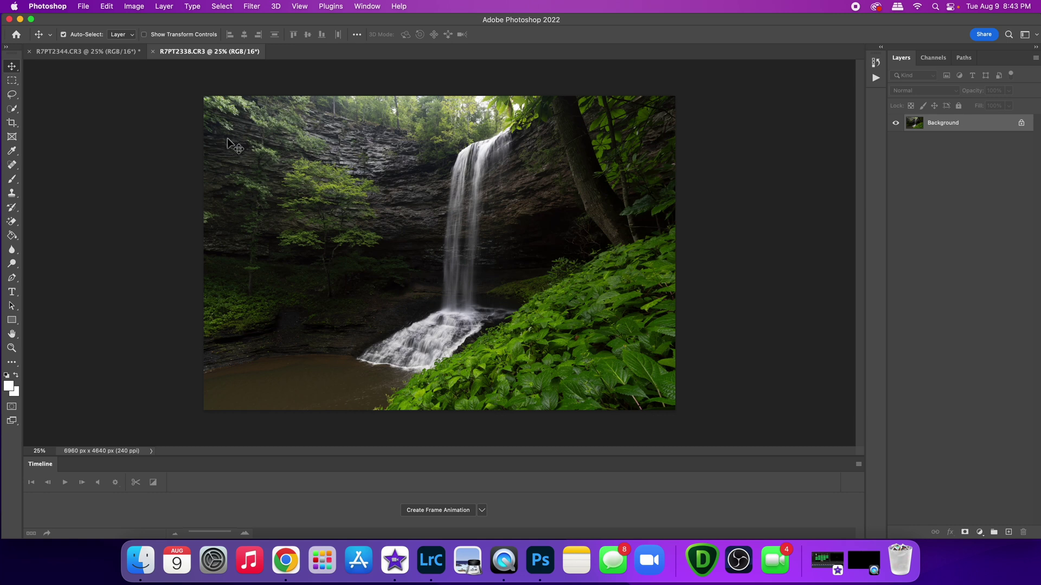
pyautogui.click(60, 54)
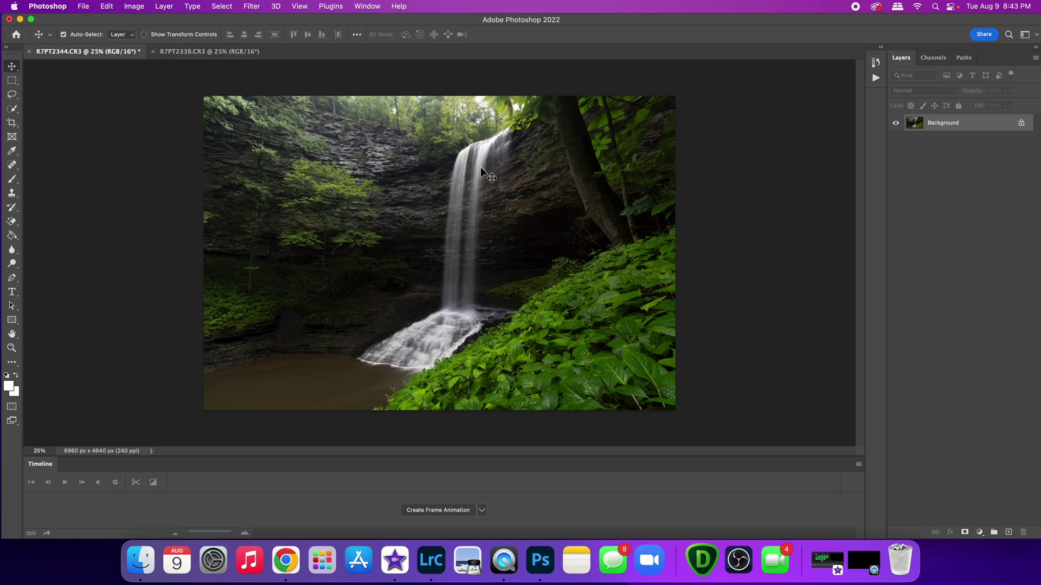
pyautogui.click(208, 56)
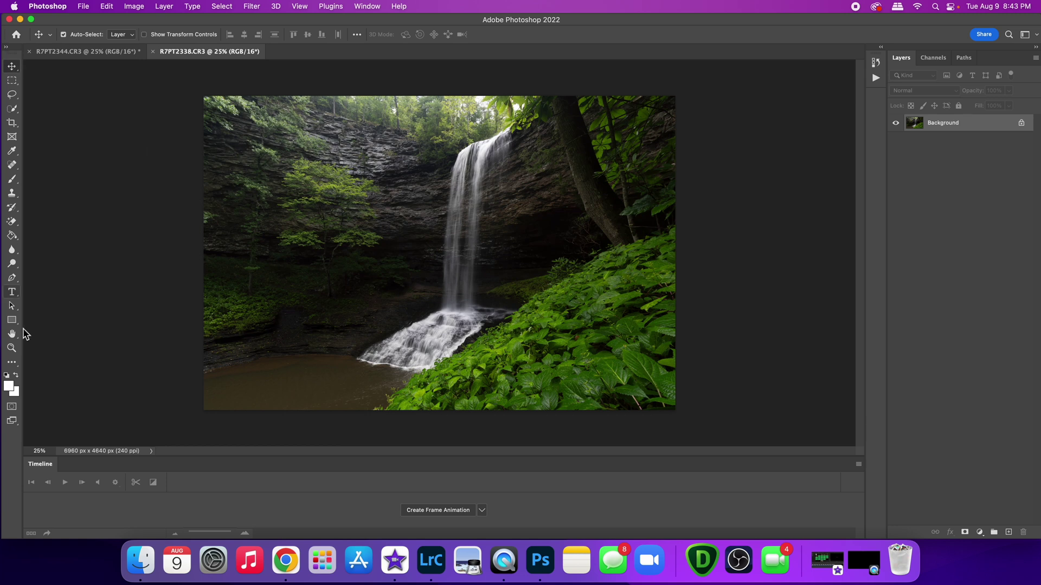
# With the Move tool, bring the five-star frame into R7PT2344.CR3 as a new pasted layer
pyautogui.click(12, 292)
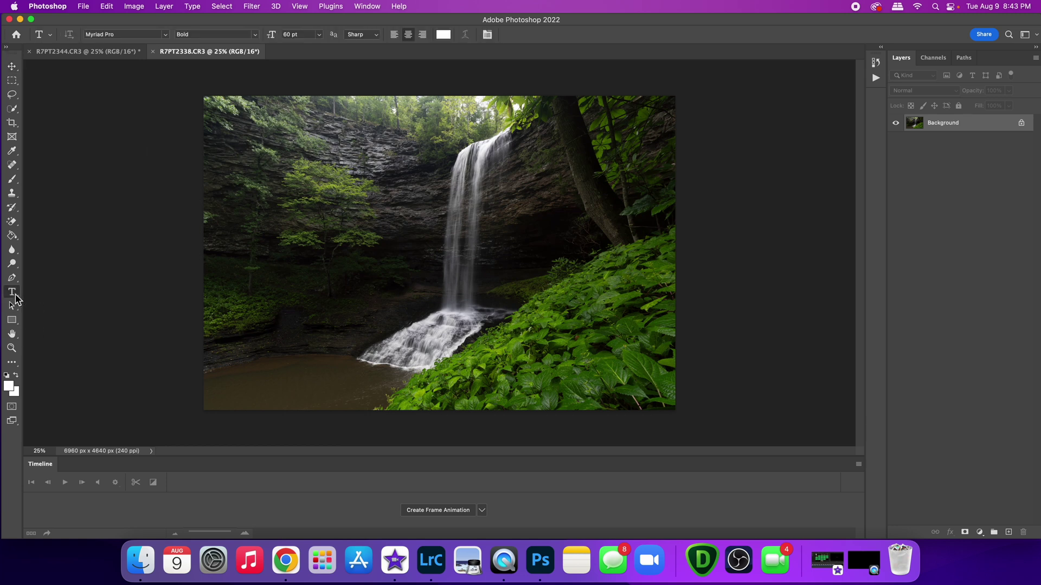
pyautogui.click(12, 66)
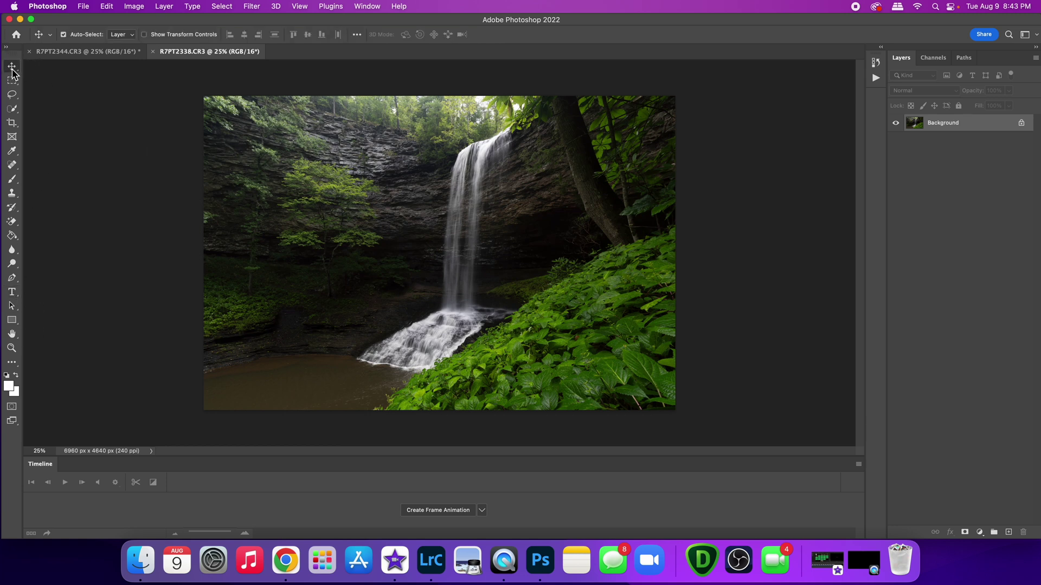
pyautogui.click(423, 242)
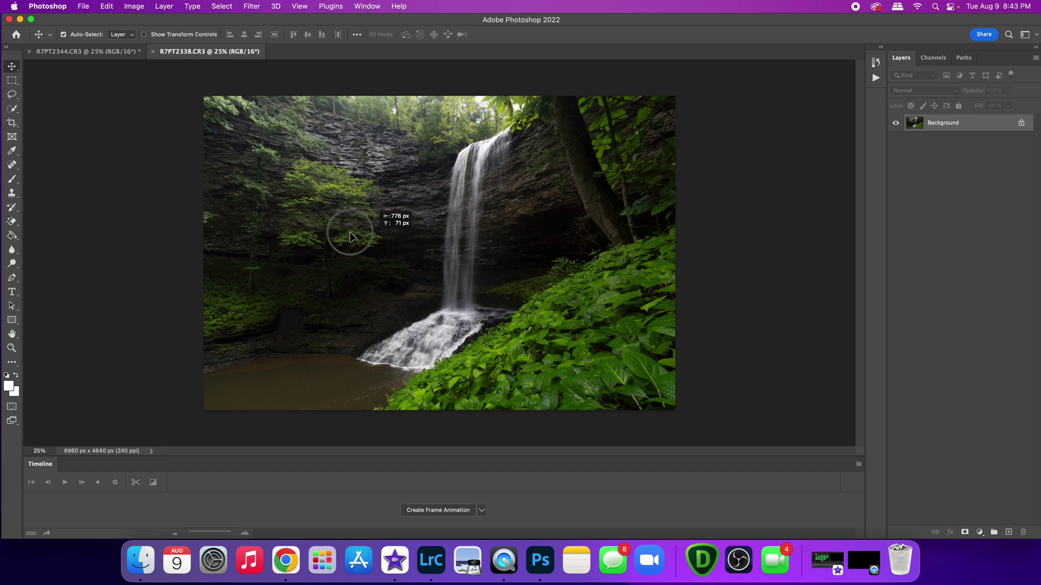
pyautogui.click(92, 54)
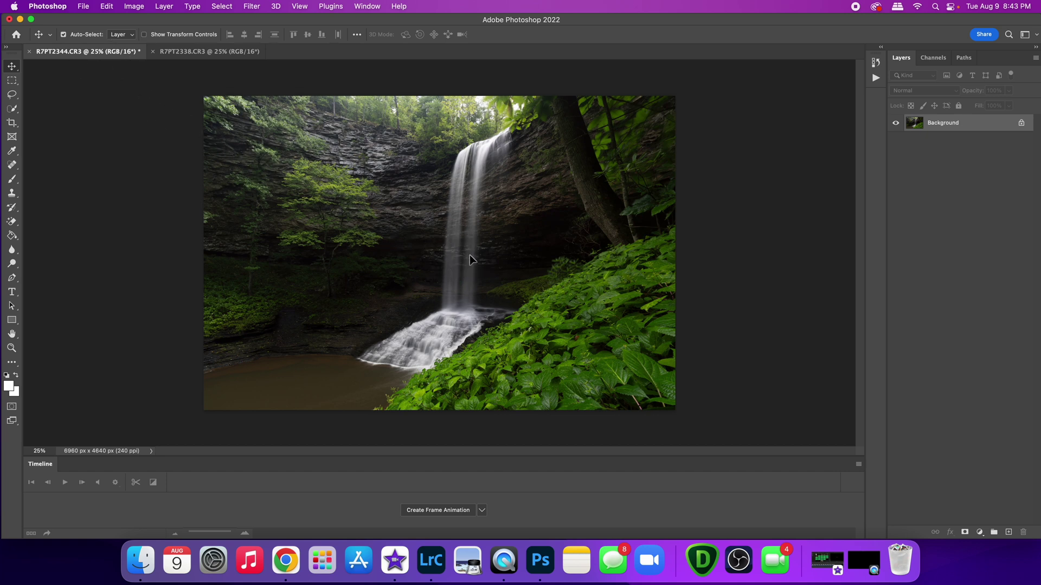
pyautogui.press('super+v')
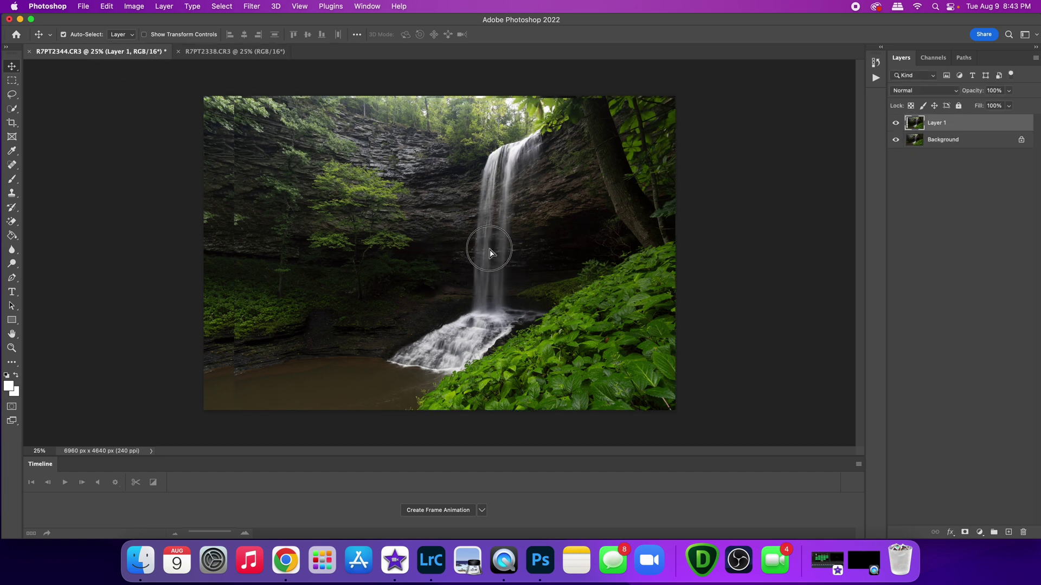
# Drag Layer 1 into alignment with the Background, toggling its visibility to compare, then select Layer 1
pyautogui.moveTo(489, 250)
pyautogui.mouseDown()
pyautogui.moveTo(484, 238)
pyautogui.moveTo(473, 253)
pyautogui.mouseUp()
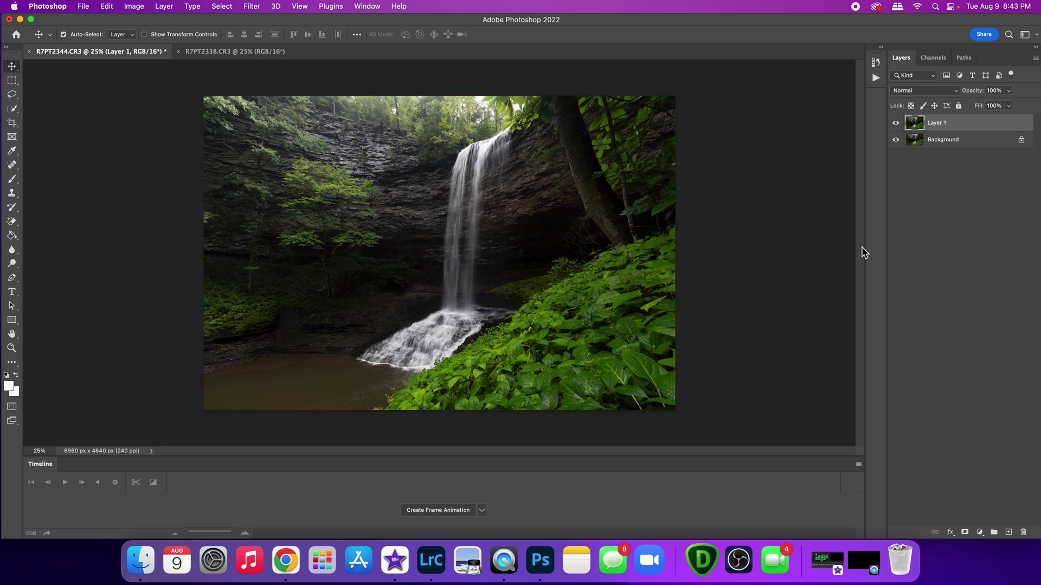
pyautogui.click(949, 144)
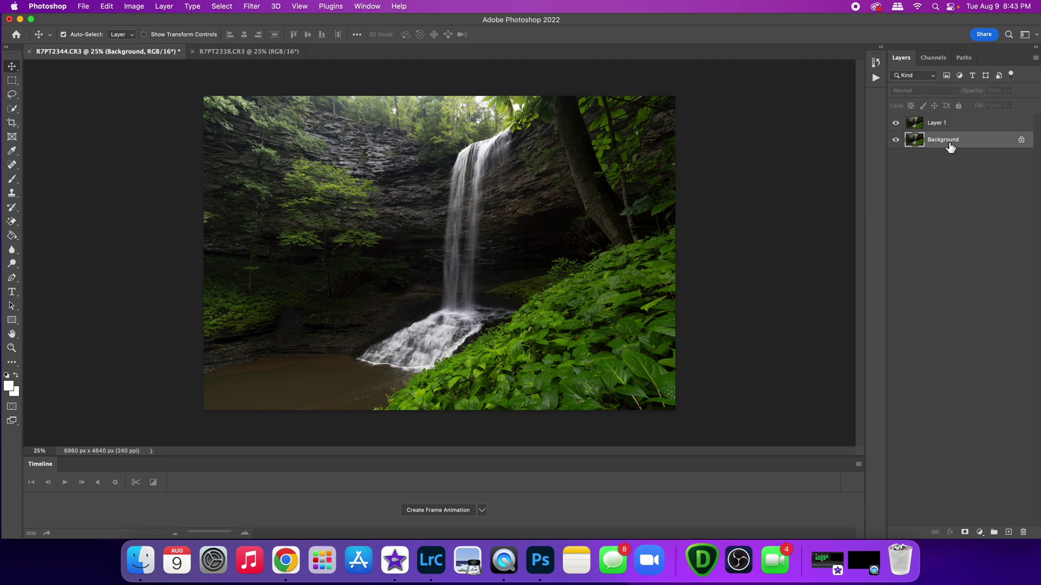
pyautogui.click(896, 123)
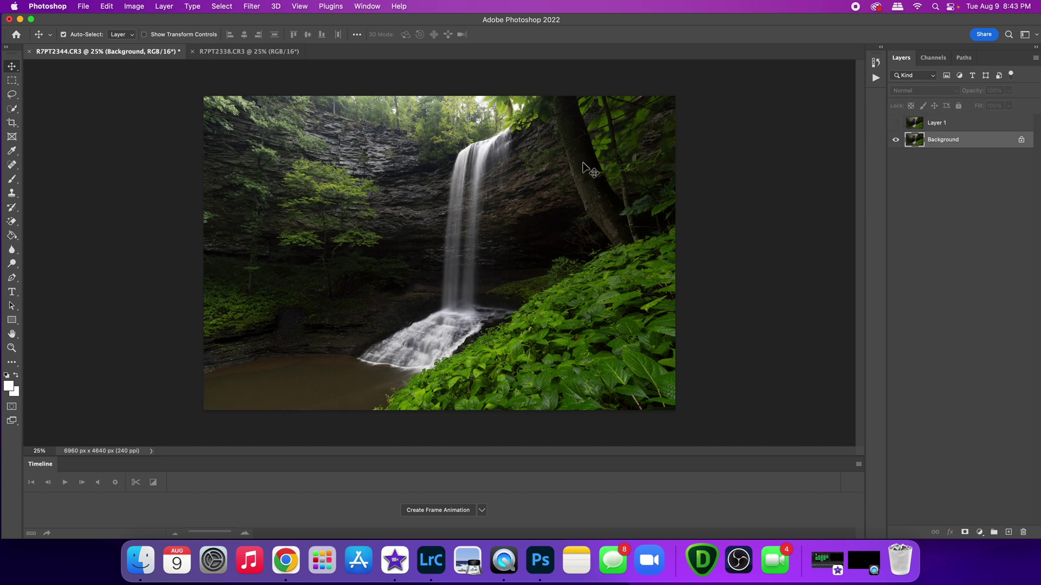
pyautogui.click(468, 247)
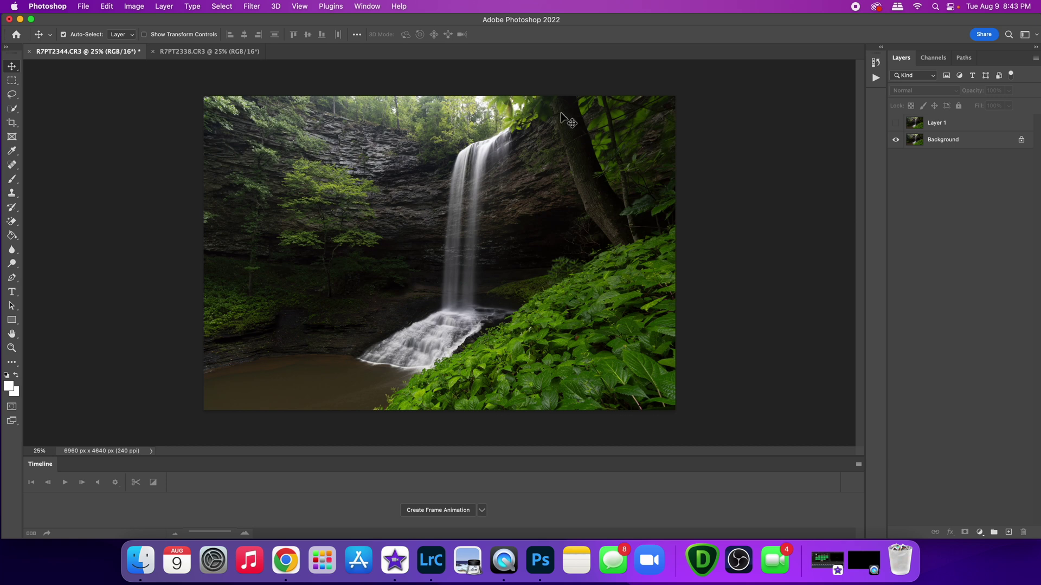
pyautogui.click(896, 123)
pyautogui.click(896, 124)
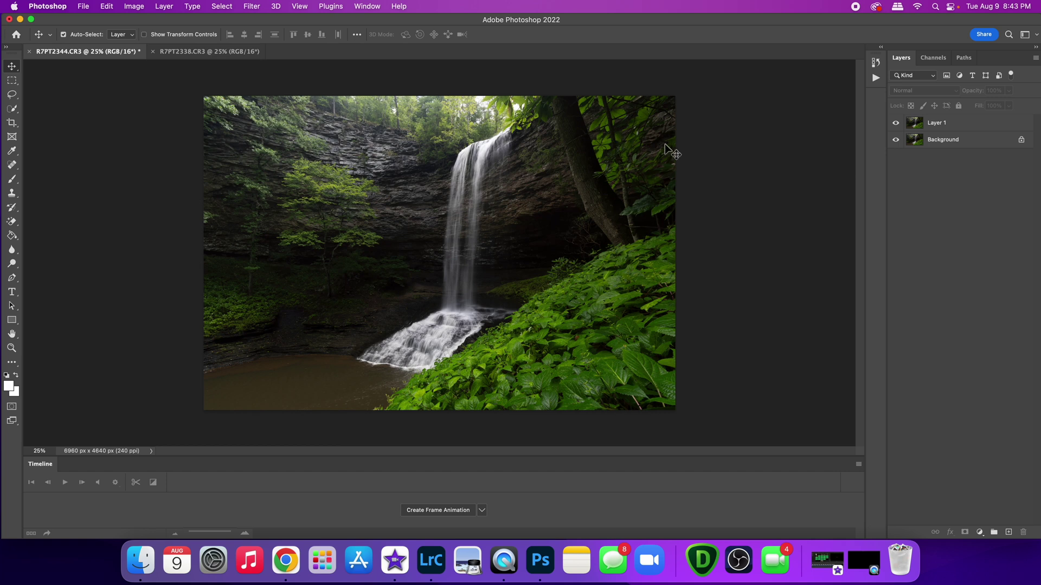
pyautogui.click(966, 125)
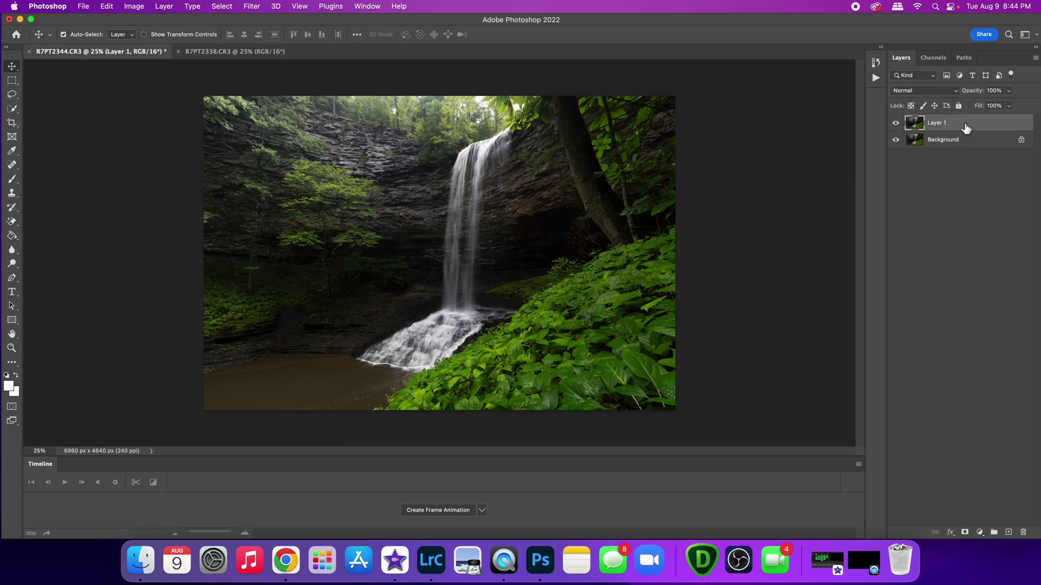
# Add a mask to Layer 1 and brush black on it down the waterfall
pyautogui.click(966, 534)
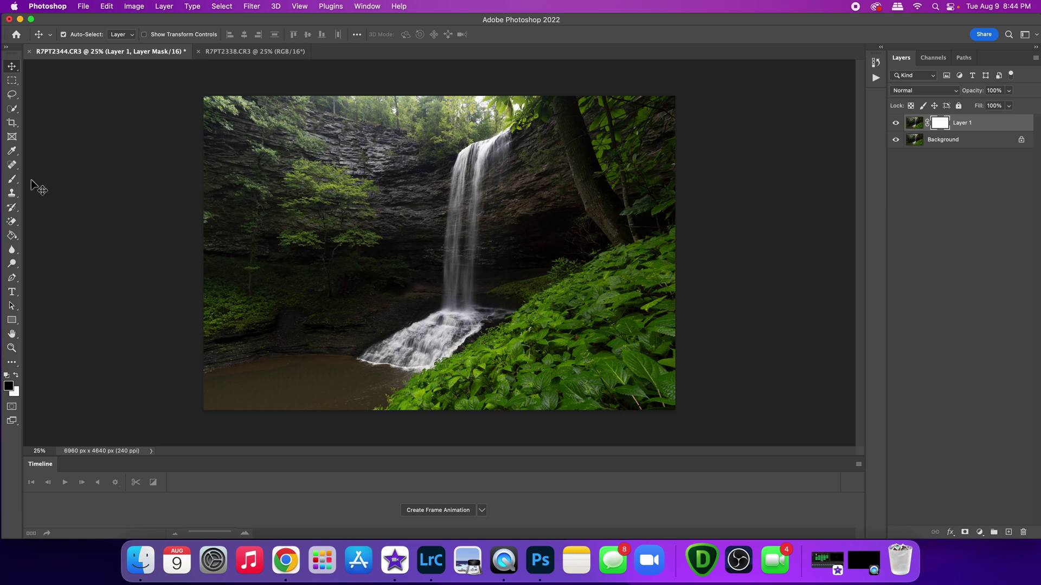
pyautogui.click(13, 180)
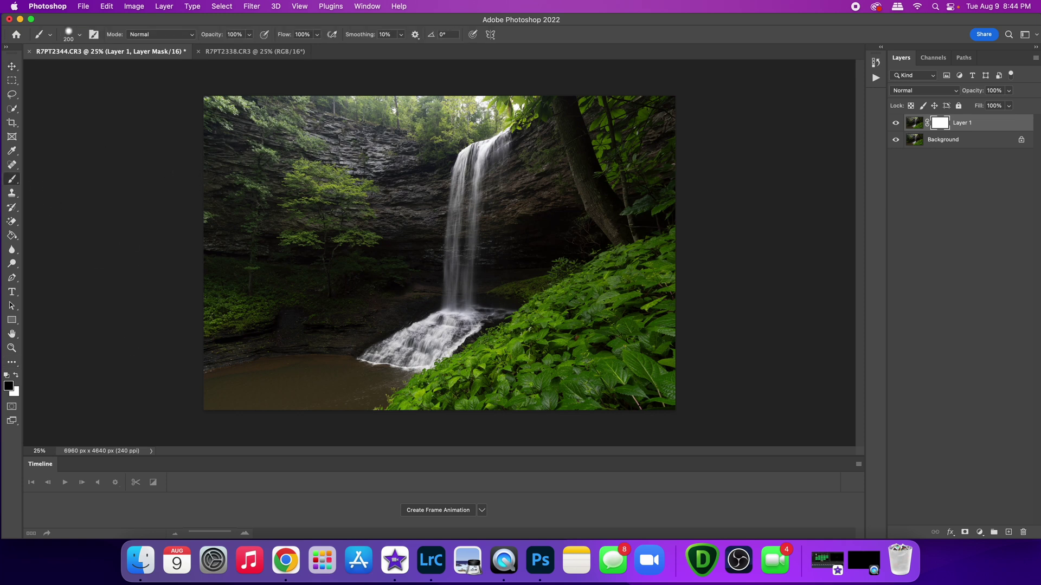
pyautogui.click(917, 125)
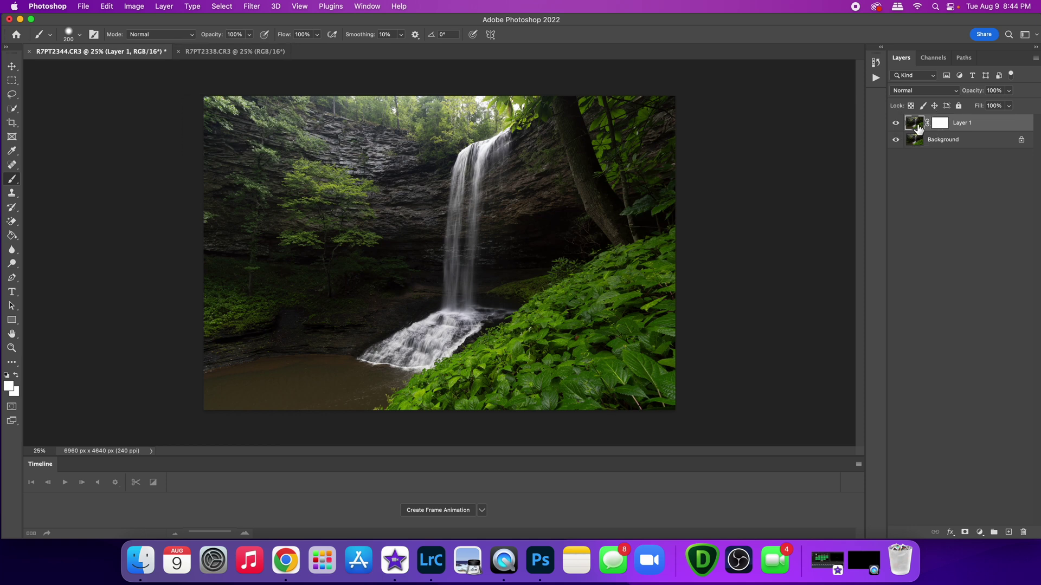
pyautogui.click(940, 124)
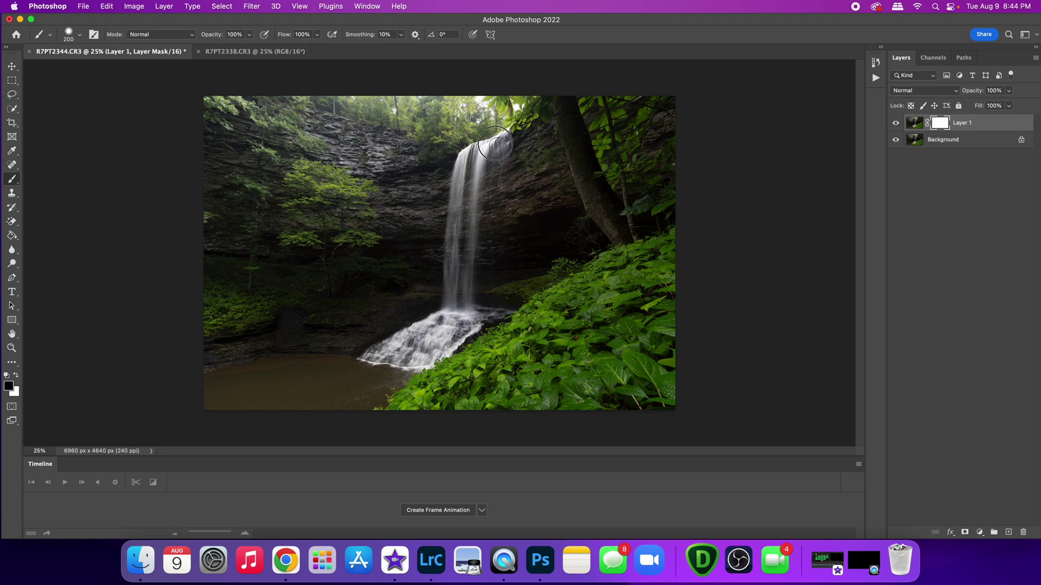
pyautogui.moveTo(494, 144)
pyautogui.mouseDown()
pyautogui.moveTo(515, 161)
pyautogui.moveTo(490, 179)
pyautogui.moveTo(455, 180)
pyautogui.moveTo(452, 247)
pyautogui.moveTo(456, 229)
pyautogui.moveTo(456, 267)
pyautogui.moveTo(468, 269)
pyautogui.moveTo(487, 180)
pyautogui.moveTo(481, 318)
pyautogui.moveTo(444, 358)
pyautogui.moveTo(436, 352)
pyautogui.moveTo(473, 314)
pyautogui.moveTo(398, 359)
pyautogui.mouseUp()
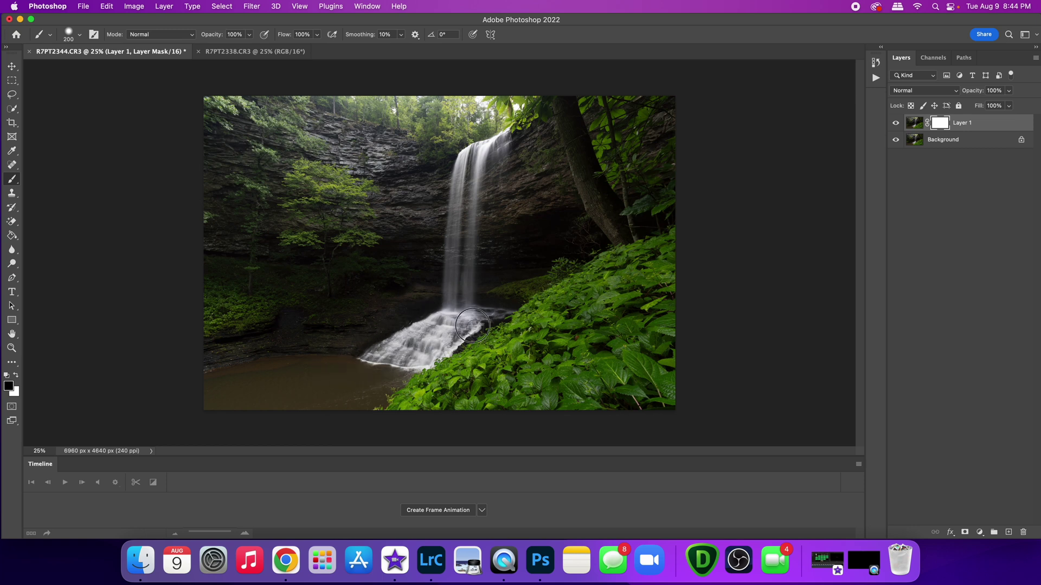
pyautogui.moveTo(472, 326)
pyautogui.mouseDown()
pyautogui.moveTo(477, 279)
pyautogui.moveTo(461, 208)
pyautogui.moveTo(486, 95)
pyautogui.mouseUp()
# Enlarge the brush to 500 px with the ] key
pyautogui.press(']')
pyautogui.press(']')
pyautogui.press(']')
pyautogui.press(']')
pyautogui.press(']')
pyautogui.press(']')
pyautogui.press(']')
pyautogui.press(']')
# Flatten the masked layers into a Background layer and save as R7PT2335-Edit-2.tif
pyautogui.click(163, 7)
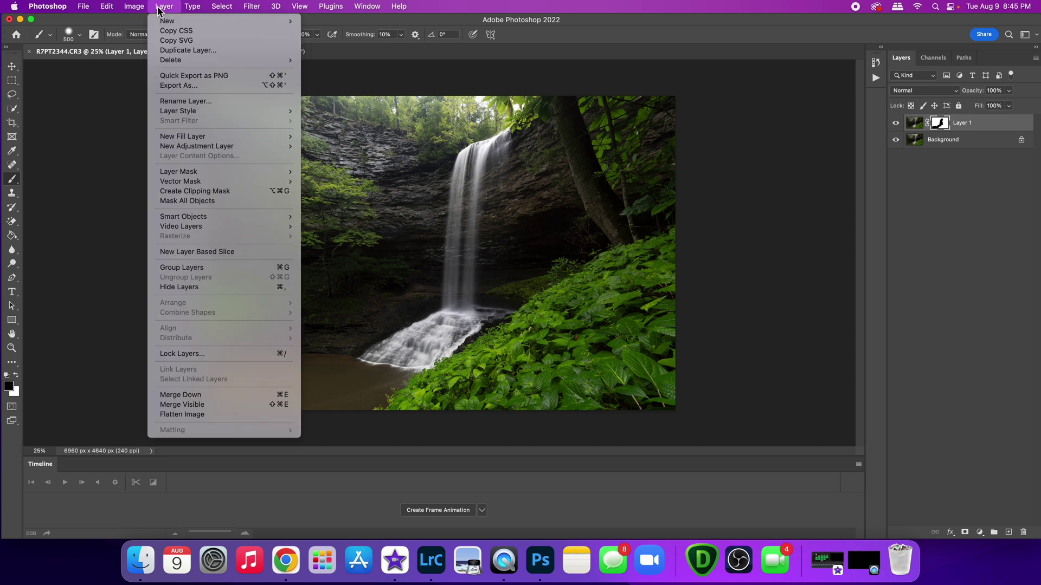
pyautogui.click(201, 415)
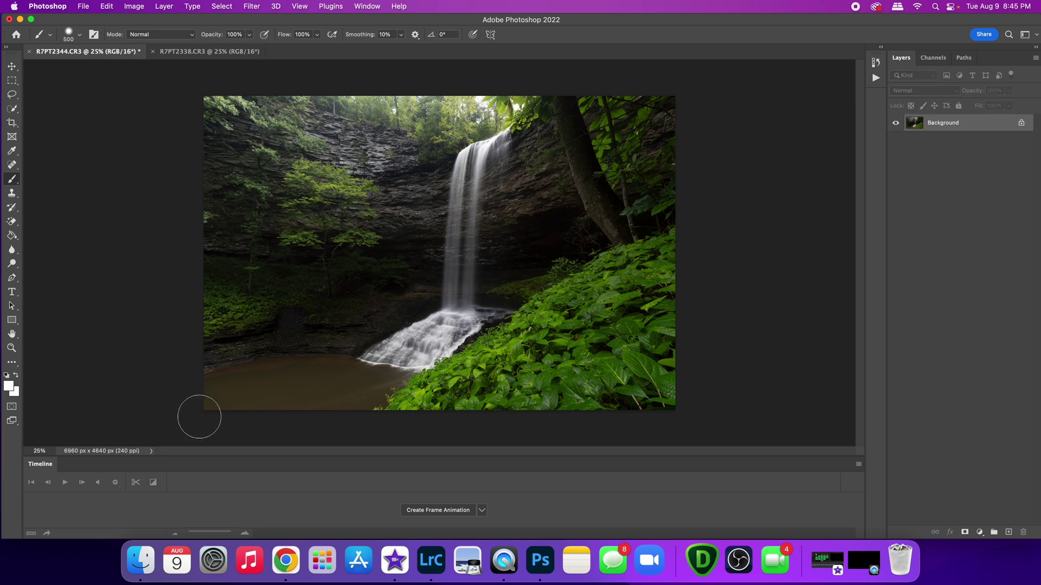
pyautogui.click(84, 7)
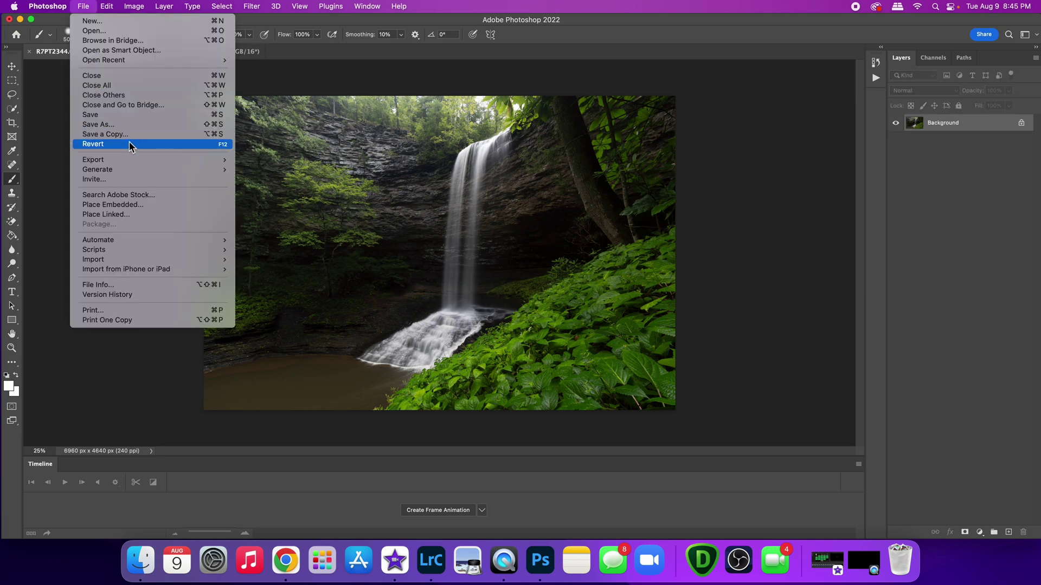
pyautogui.click(98, 115)
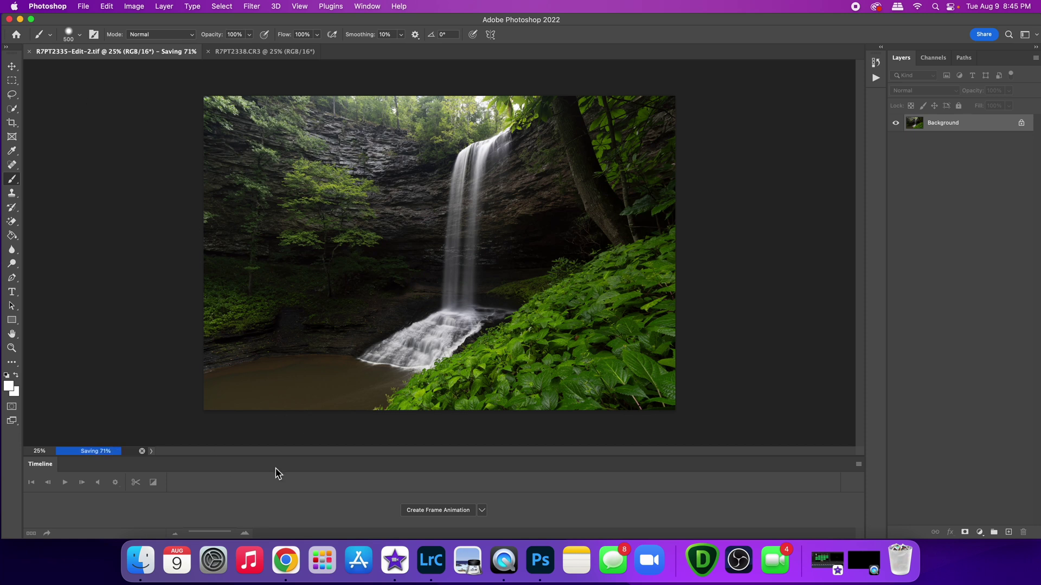
# Back in Lightroom Classic, open the returned R7PT2335-Edit-2.tif composite in Loupe view
pyautogui.click(441, 569)
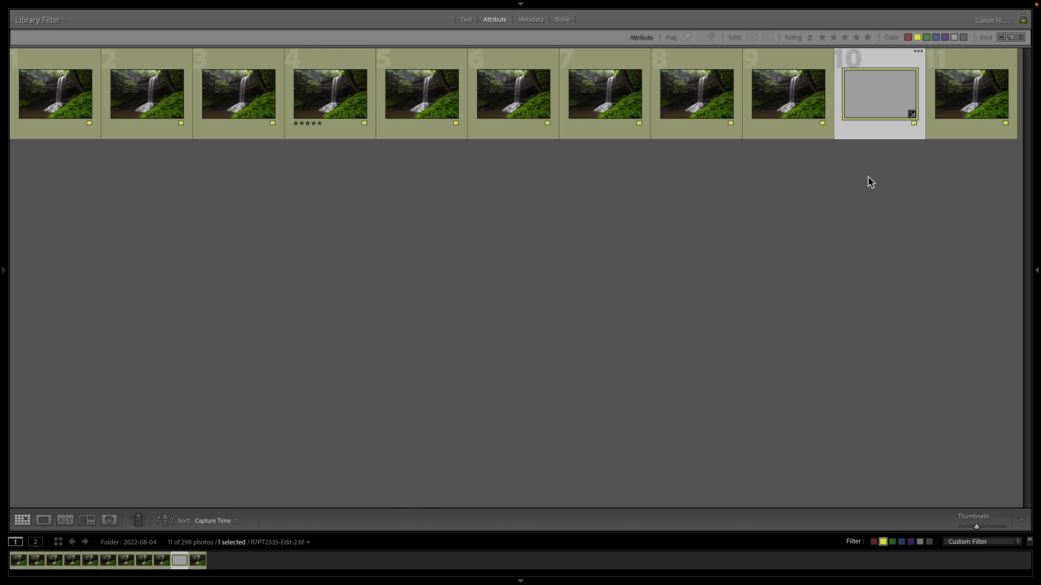
pyautogui.doubleClick(872, 120)
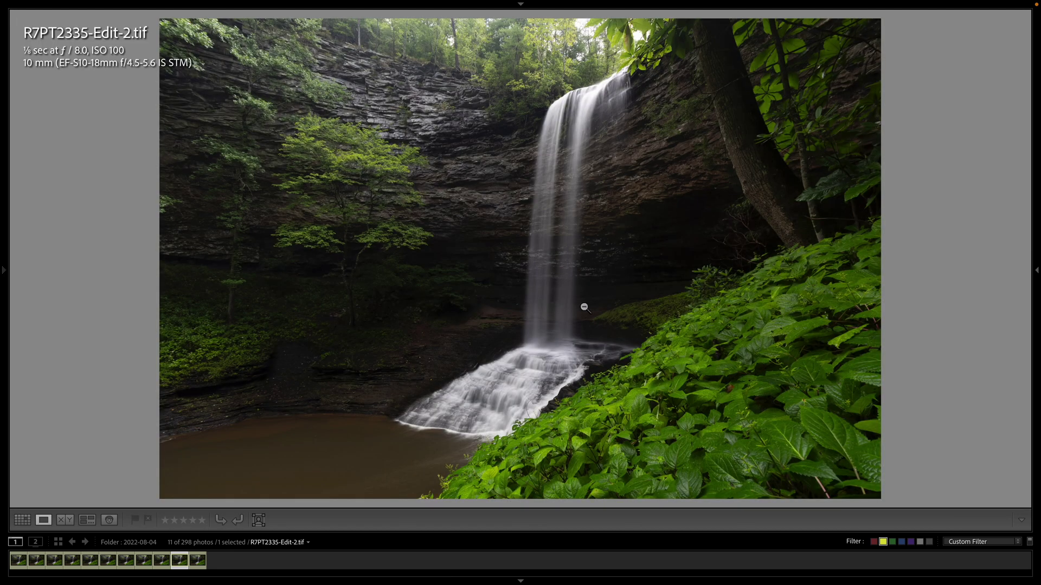